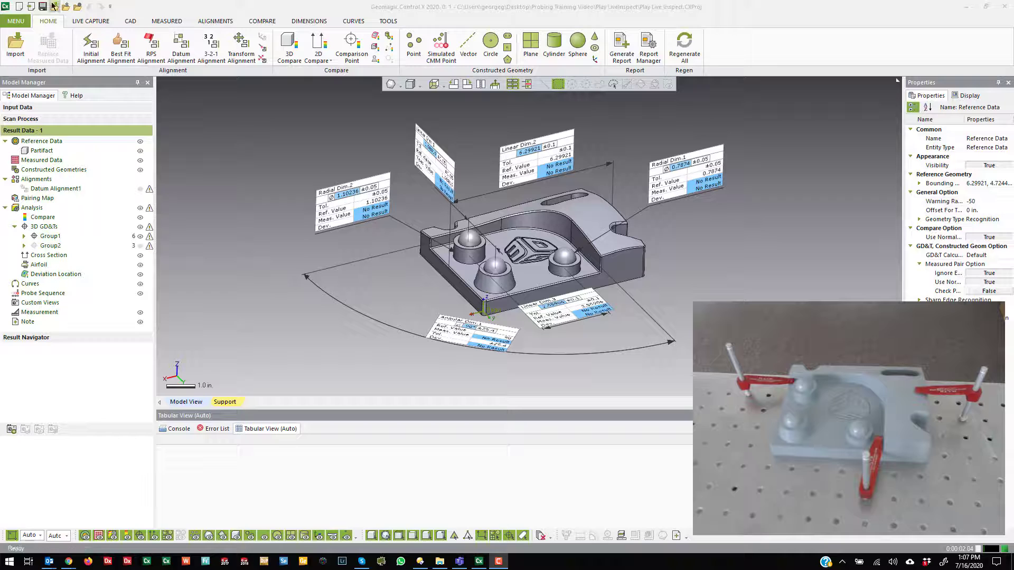
Examine the overall linear dimension and the radial dimension of the sphere nearest the angled pocket wall.
{"action": "left_click", "coordinate": [83, 22]}
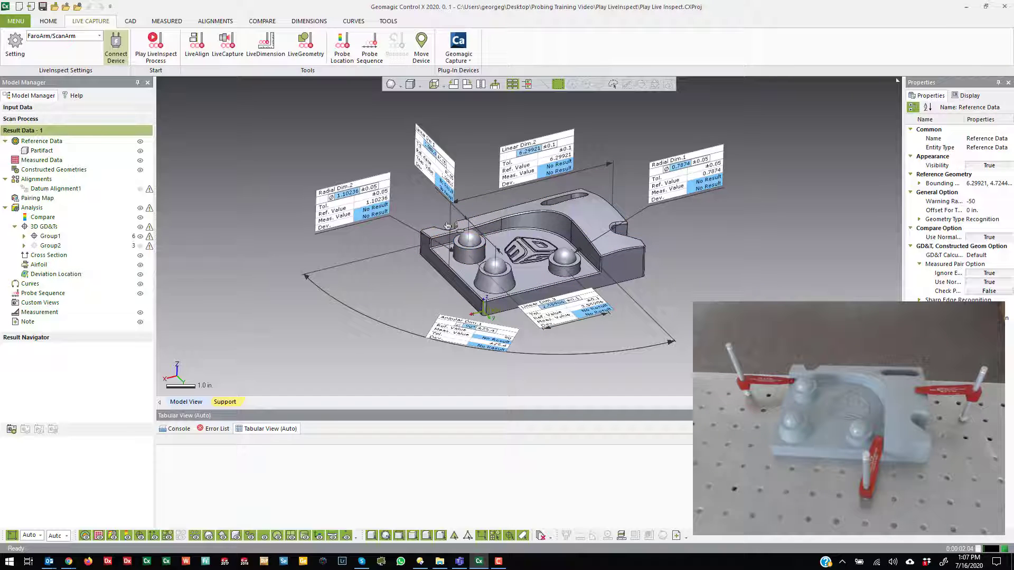
{"action": "left_click", "coordinate": [525, 166]}
{"action": "left_click", "coordinate": [679, 172]}
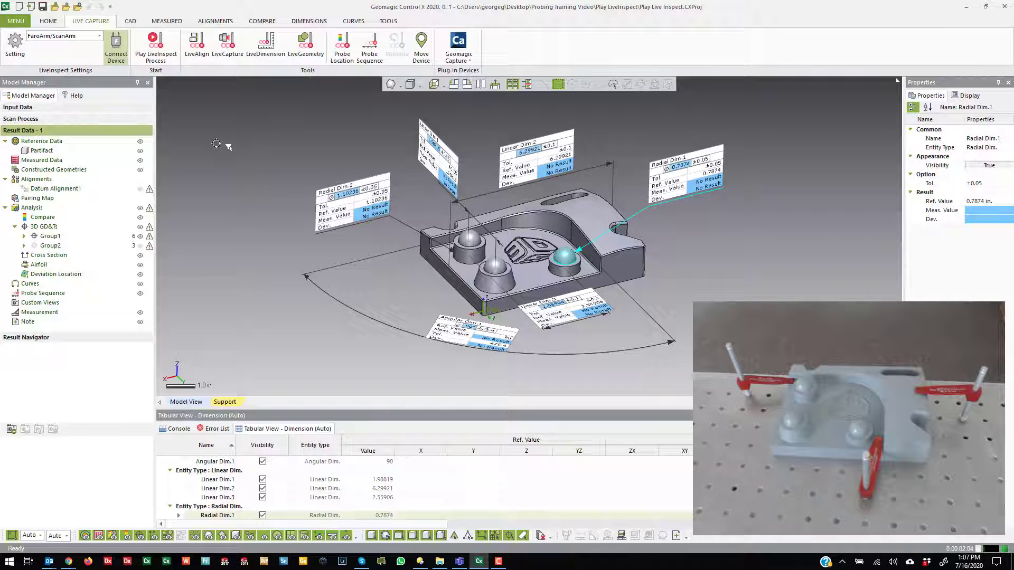
Review the general, probe, scan data, inspect, geometry, device and button options of the LiveInspect settings, and close them without changes.
{"action": "left_click", "coordinate": [20, 51]}
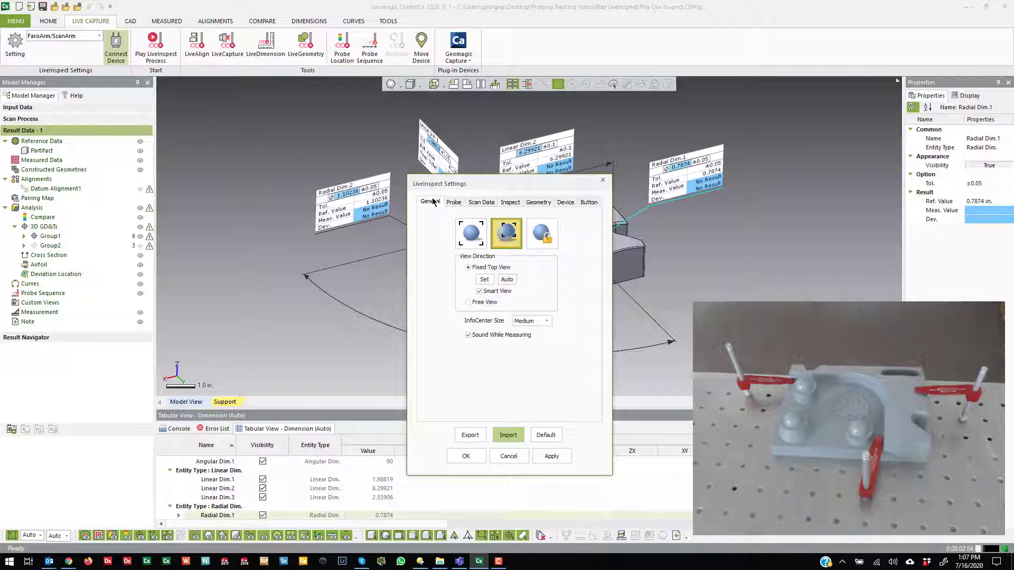
{"action": "left_click", "coordinate": [455, 203]}
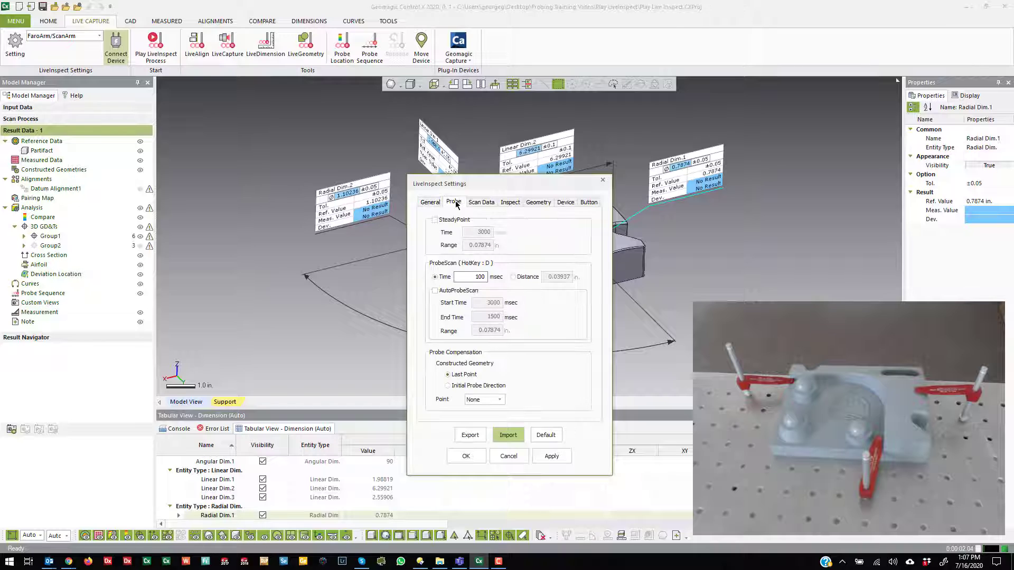
{"action": "left_click", "coordinate": [482, 203]}
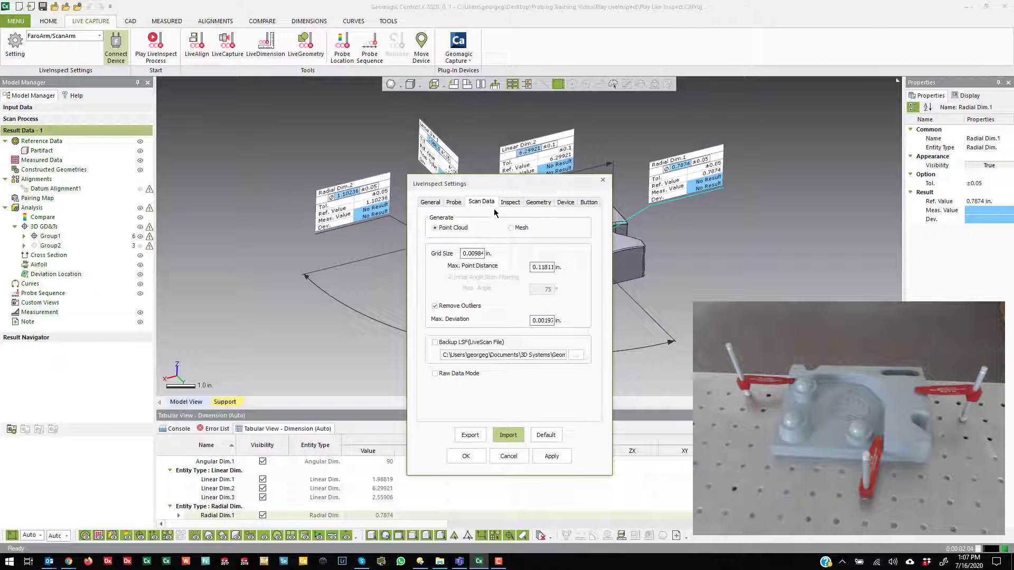
{"action": "left_click", "coordinate": [510, 202]}
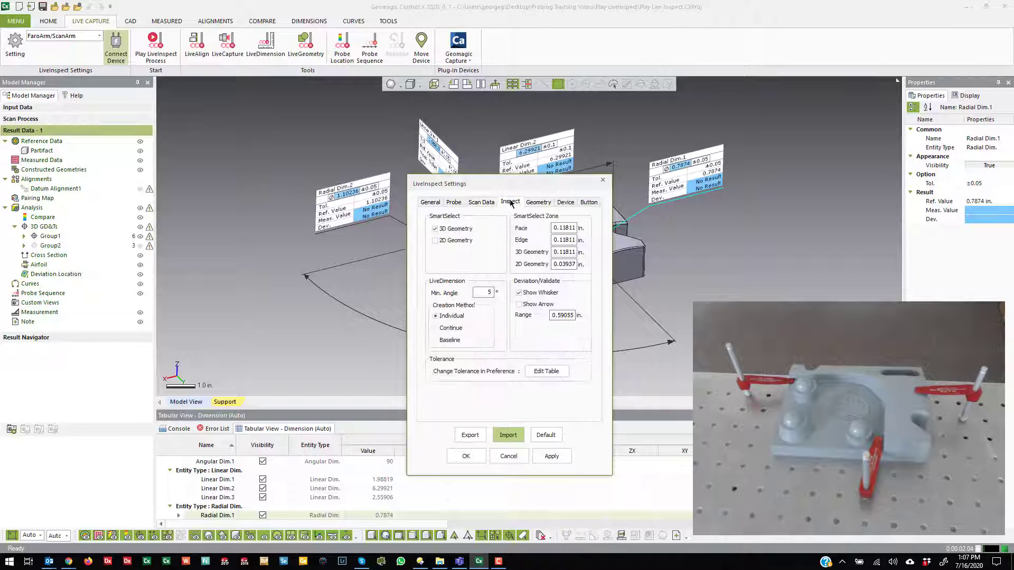
{"action": "left_click", "coordinate": [539, 202]}
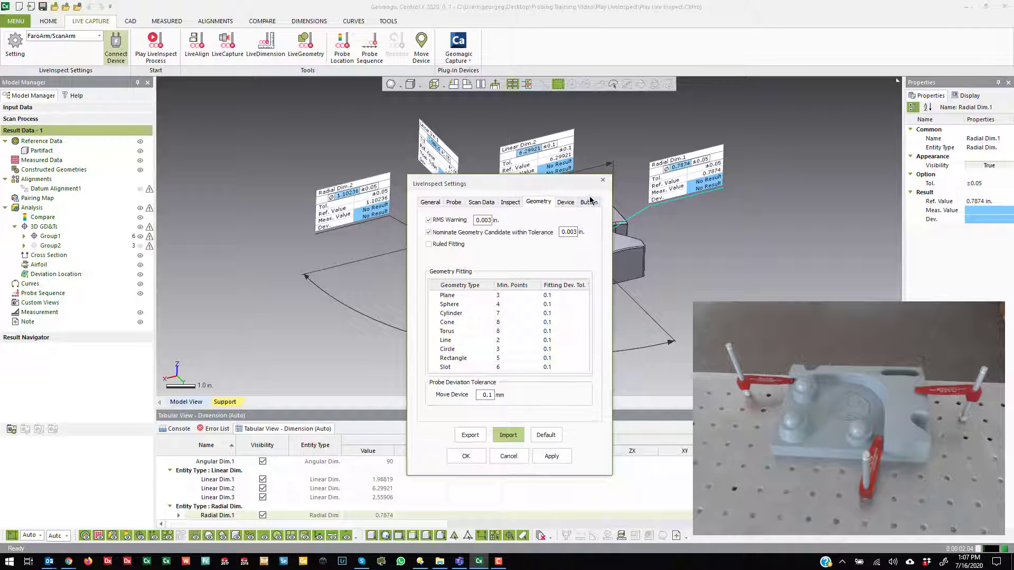
{"action": "left_click", "coordinate": [569, 203]}
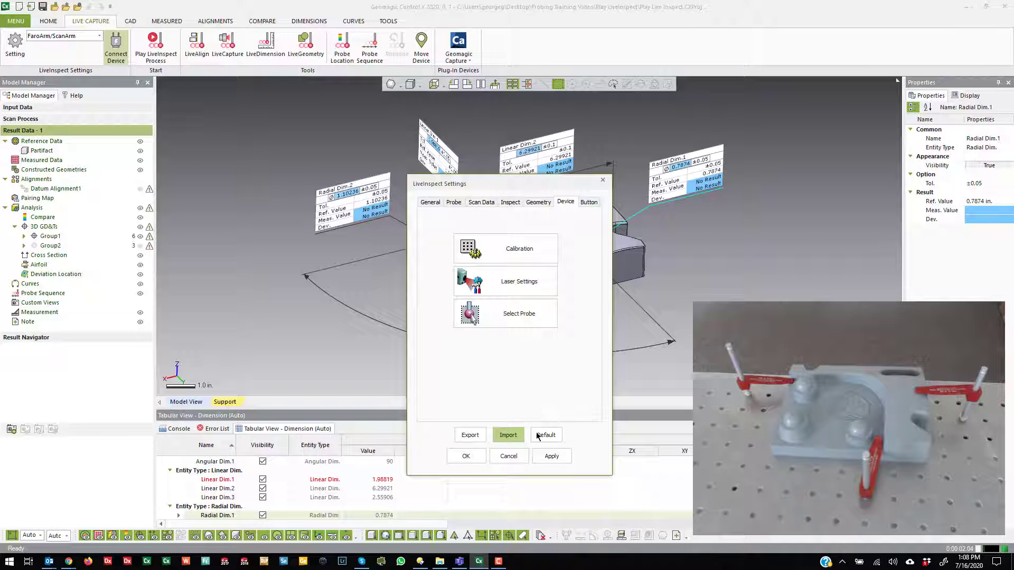
{"action": "left_click", "coordinate": [589, 202]}
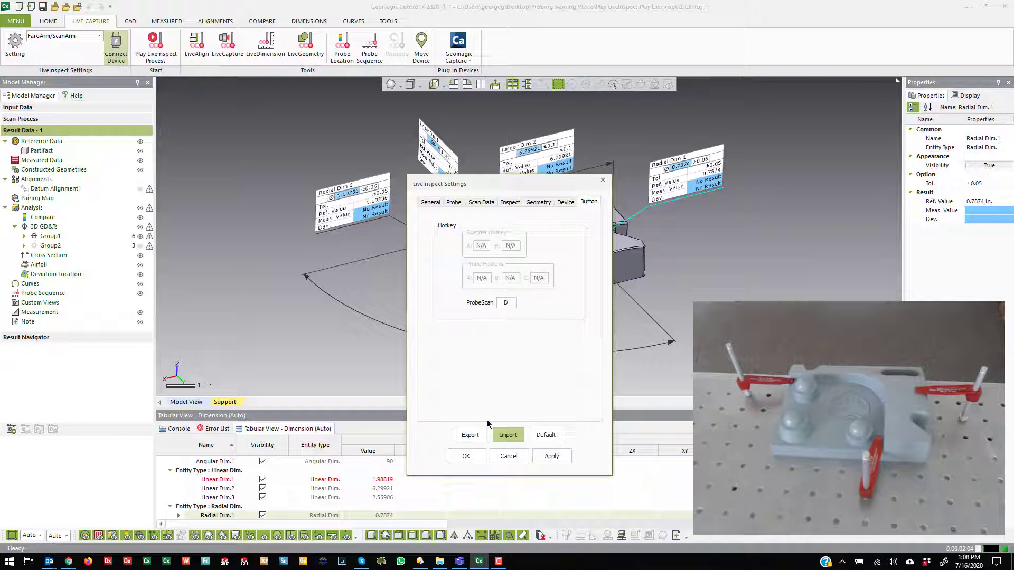
{"action": "left_click", "coordinate": [508, 456]}
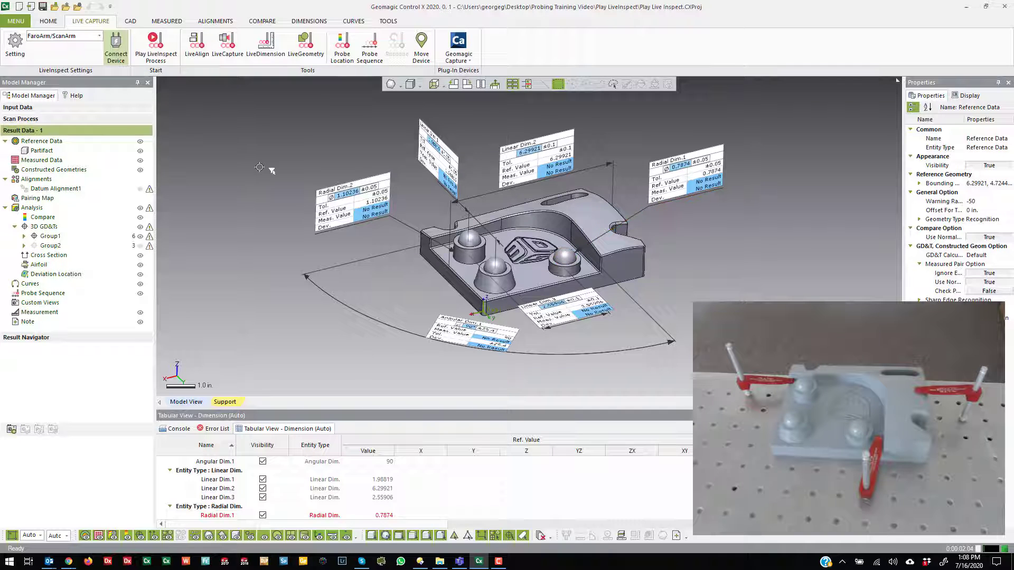
{"action": "left_click", "coordinate": [114, 52]}
{"action": "left_click", "coordinate": [377, 51]}
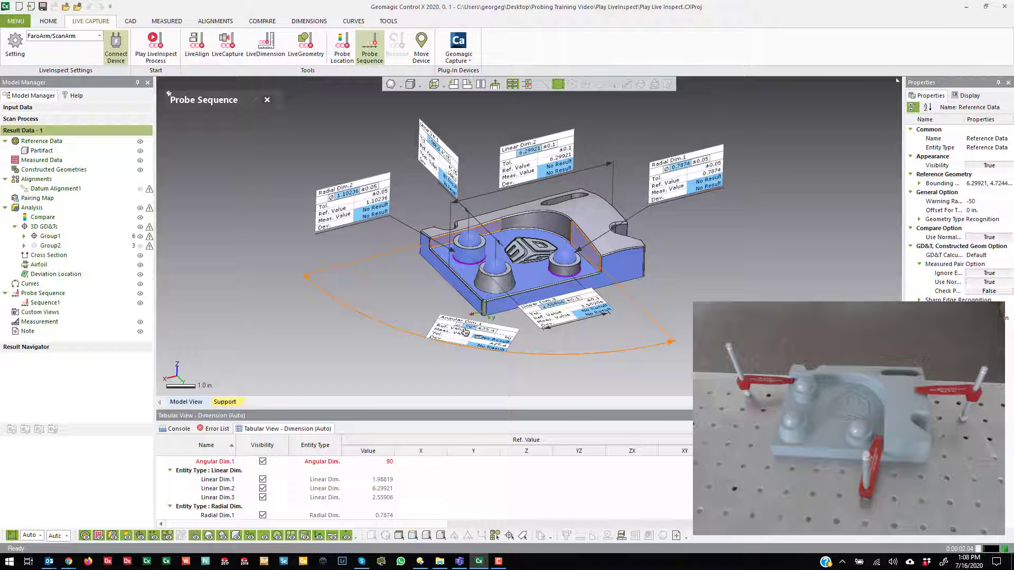
{"action": "left_click", "coordinate": [268, 102]}
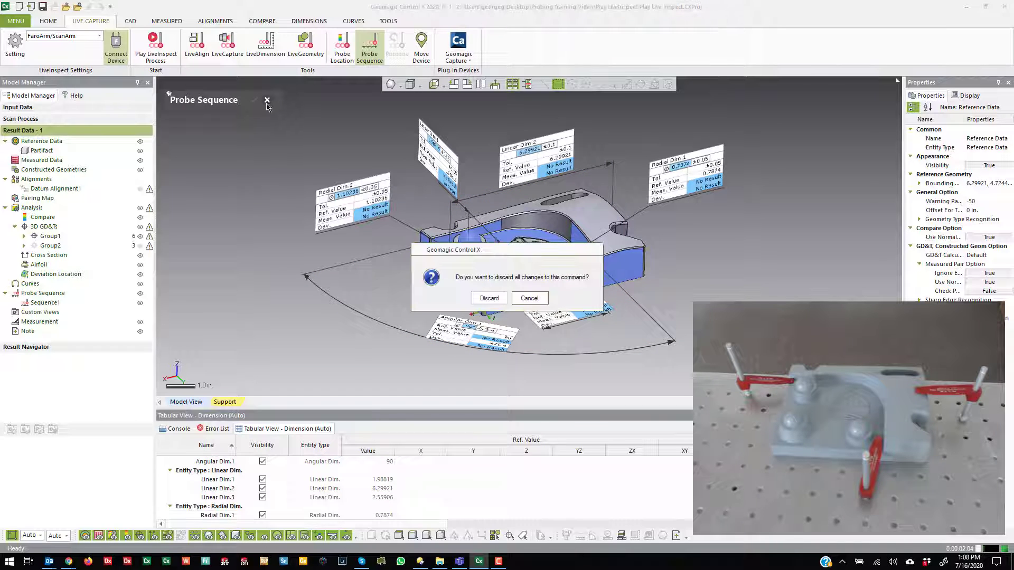
{"action": "left_click", "coordinate": [488, 298]}
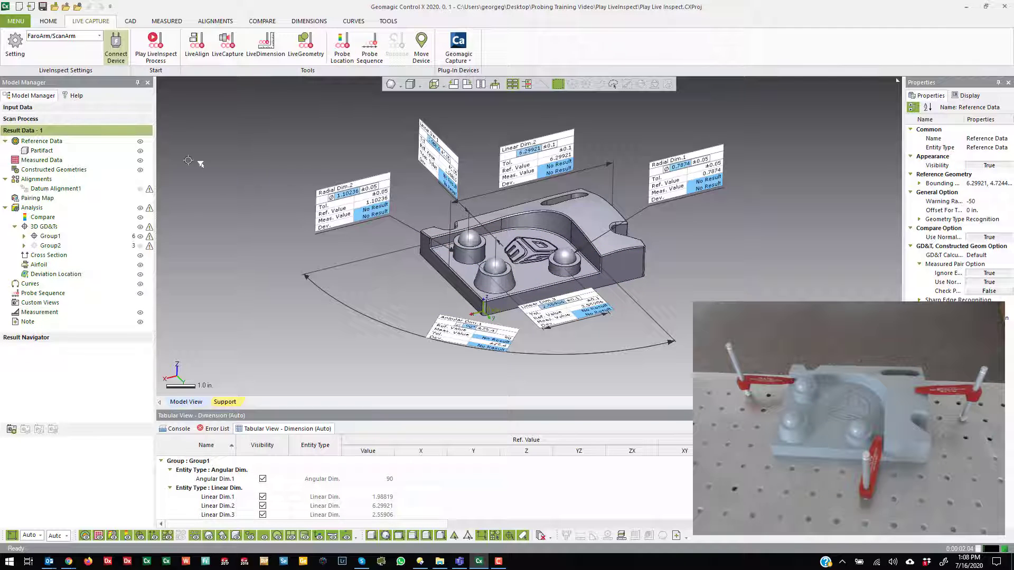
Play the LiveInspect process to probe the part's planned alignment, dimension and tolerance features with the FaroArm.
{"action": "left_click", "coordinate": [159, 57]}
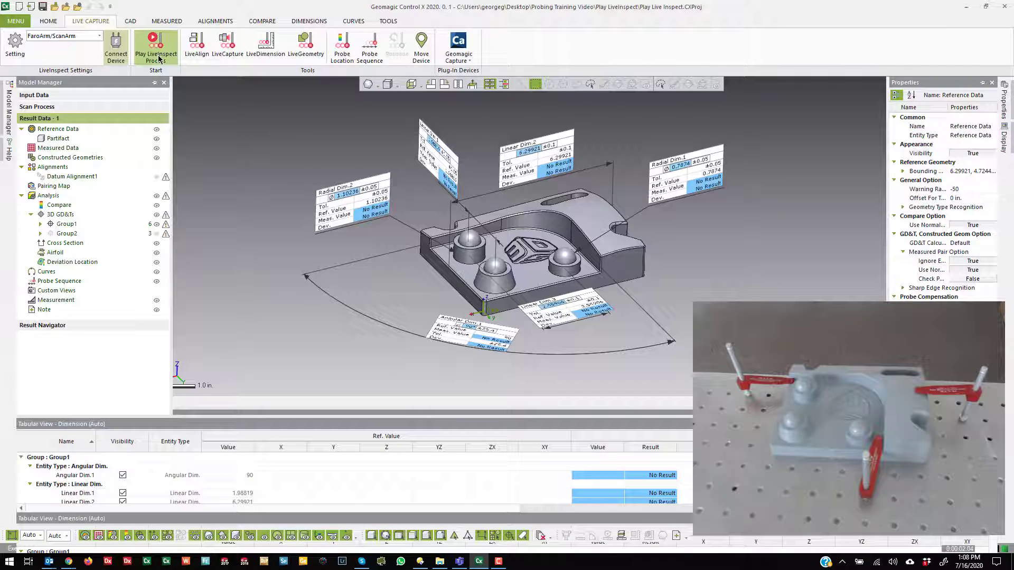
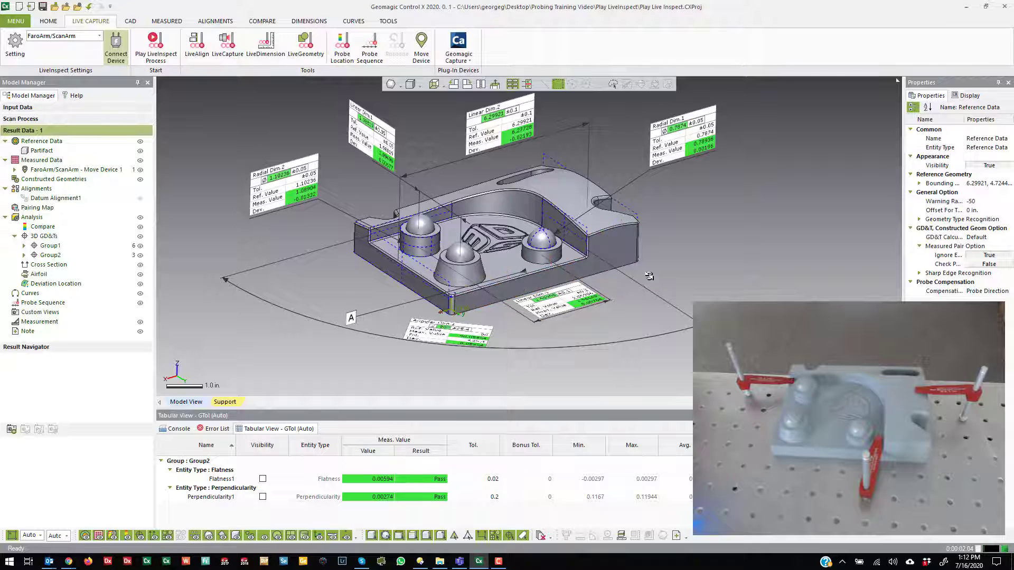
Reprobe the long outer side face below the angular dimension to replace its measured points.
{"action": "left_click", "coordinate": [617, 259]}
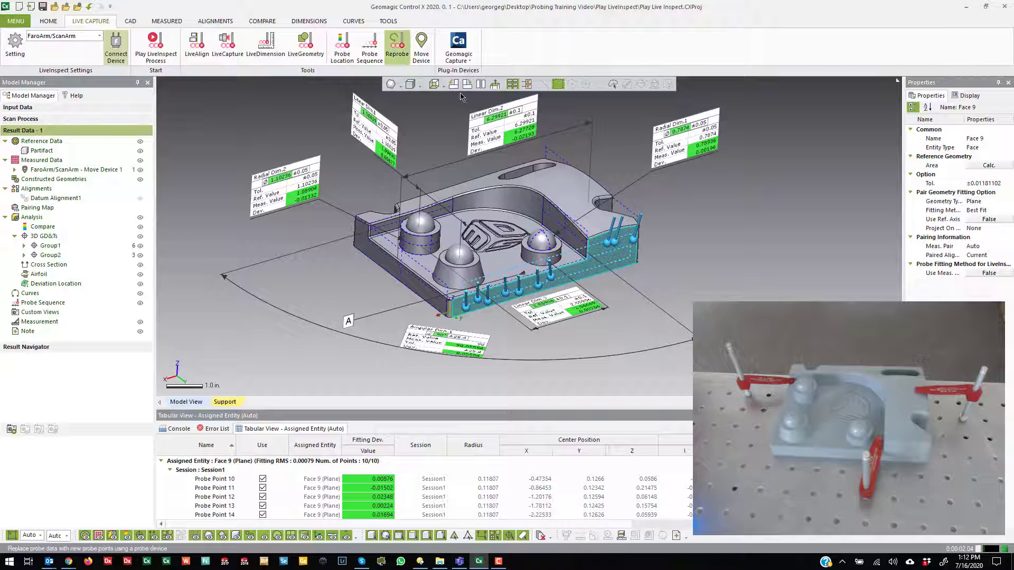
{"action": "left_click", "coordinate": [396, 46]}
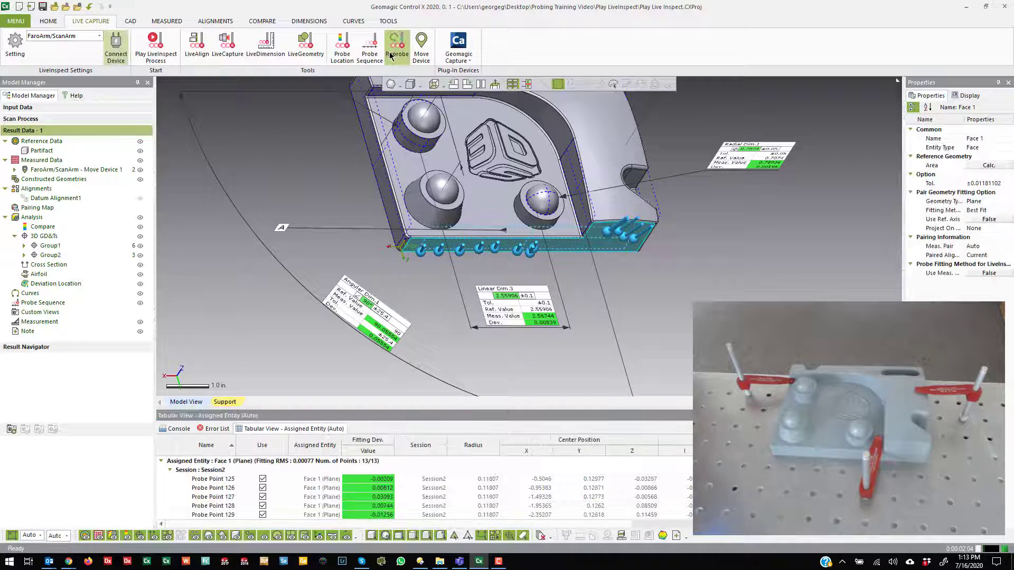
{"action": "right_click_drag", "start_coordinate": [770, 298], "coordinate": [493, 155]}
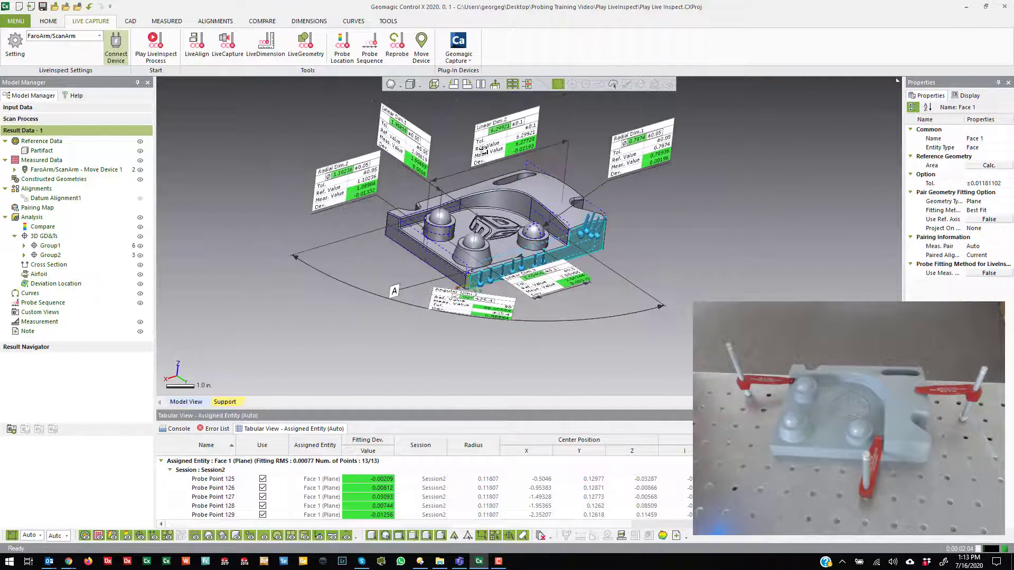
{"action": "scroll", "coordinate": [493, 155], "scroll_direction": "up", "scroll_amount": 5}
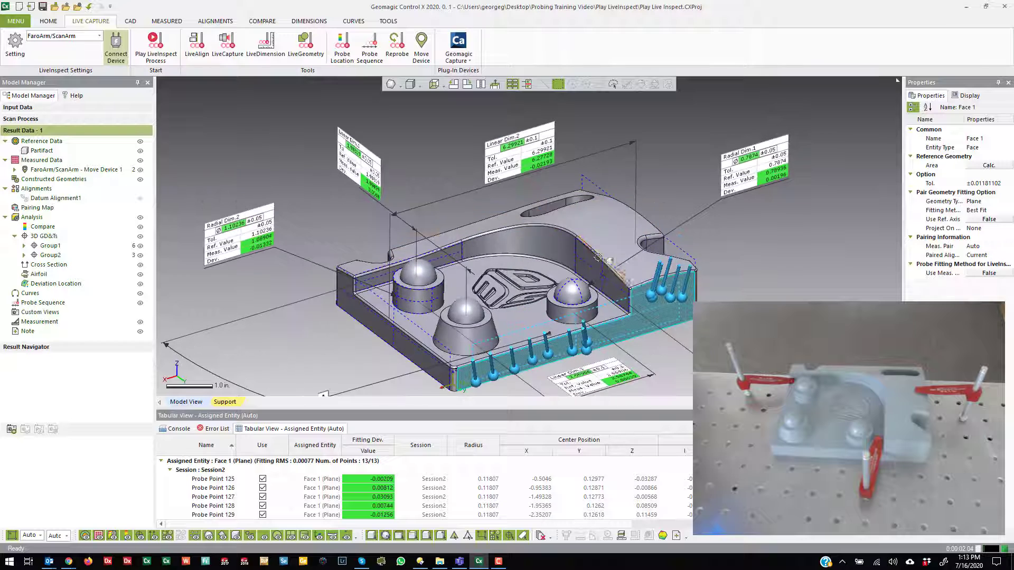
{"action": "scroll", "coordinate": [532, 295], "scroll_direction": "down", "scroll_amount": 4}
{"action": "scroll", "coordinate": [544, 294], "scroll_direction": "down", "scroll_amount": 2}
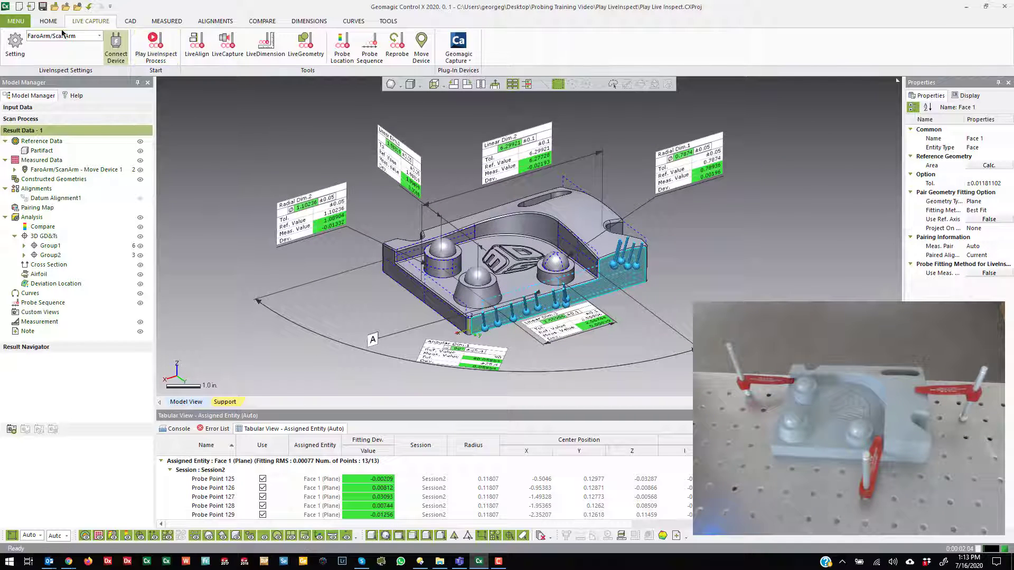
{"action": "left_click", "coordinate": [47, 22]}
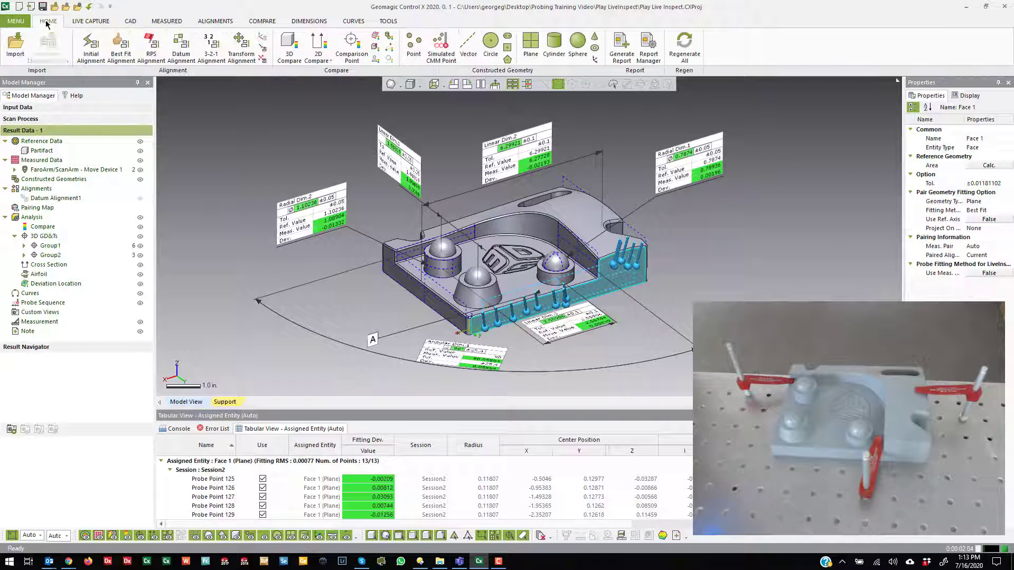
{"action": "left_click", "coordinate": [628, 53]}
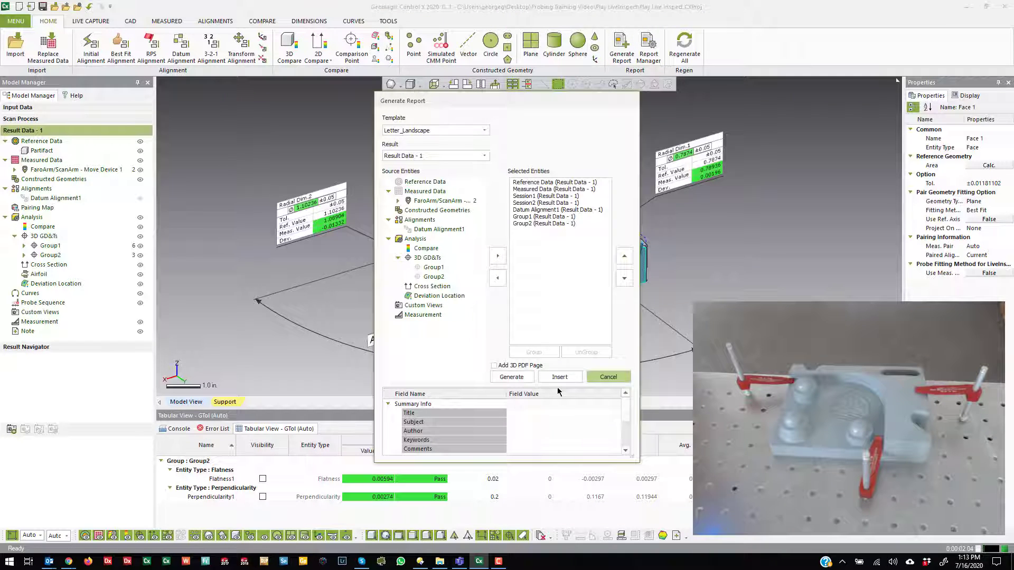
{"action": "left_click", "coordinate": [607, 377]}
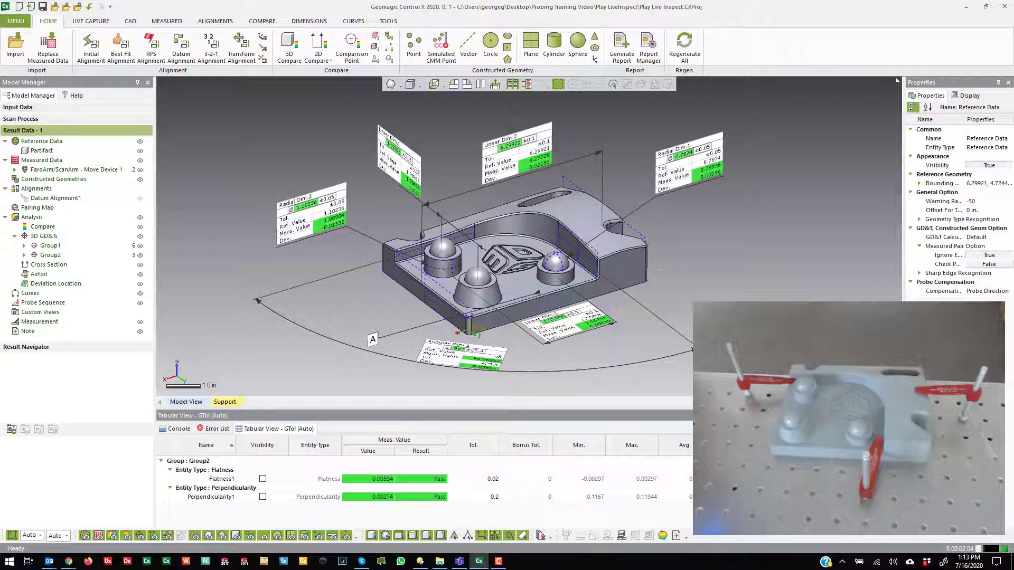
Add a linear dimension from the angled pocket wall to the center of the sphere on the rear cylindrical boss, with ±0.05 tolerance.
{"action": "scroll", "coordinate": [499, 259], "scroll_direction": "up", "scroll_amount": 5}
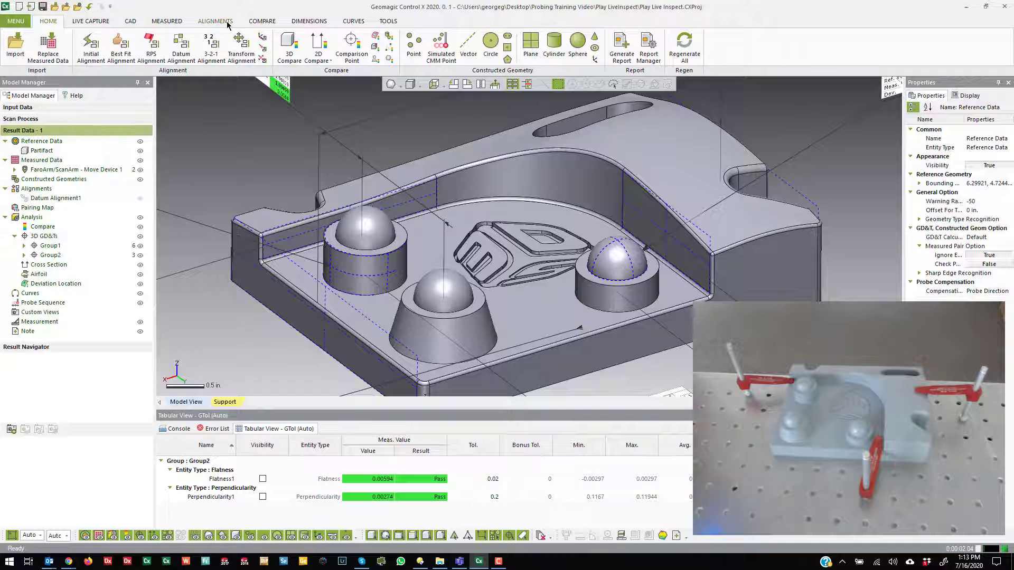
{"action": "left_click", "coordinate": [167, 21]}
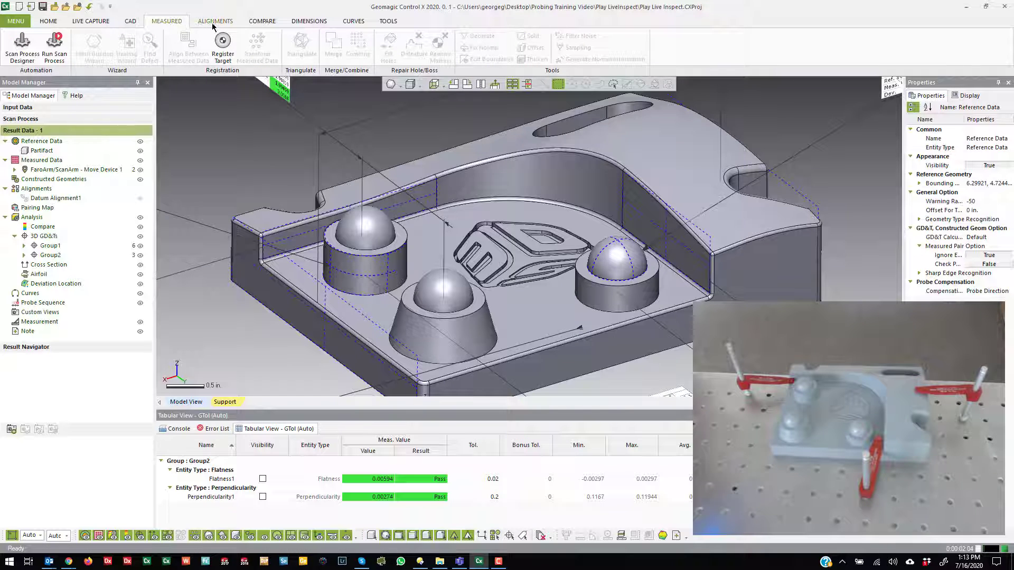
{"action": "left_click", "coordinate": [310, 21]}
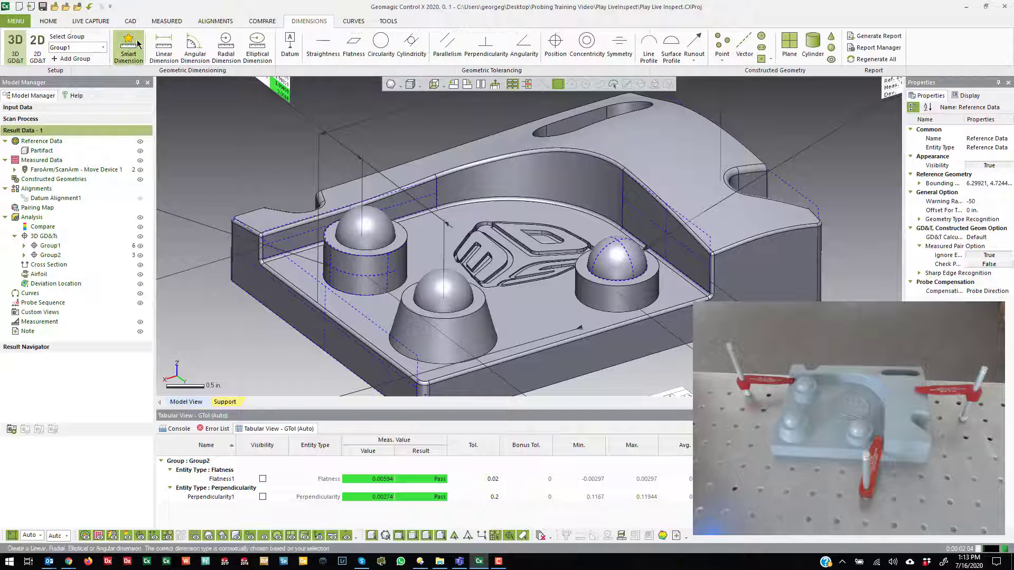
{"action": "left_click", "coordinate": [164, 48]}
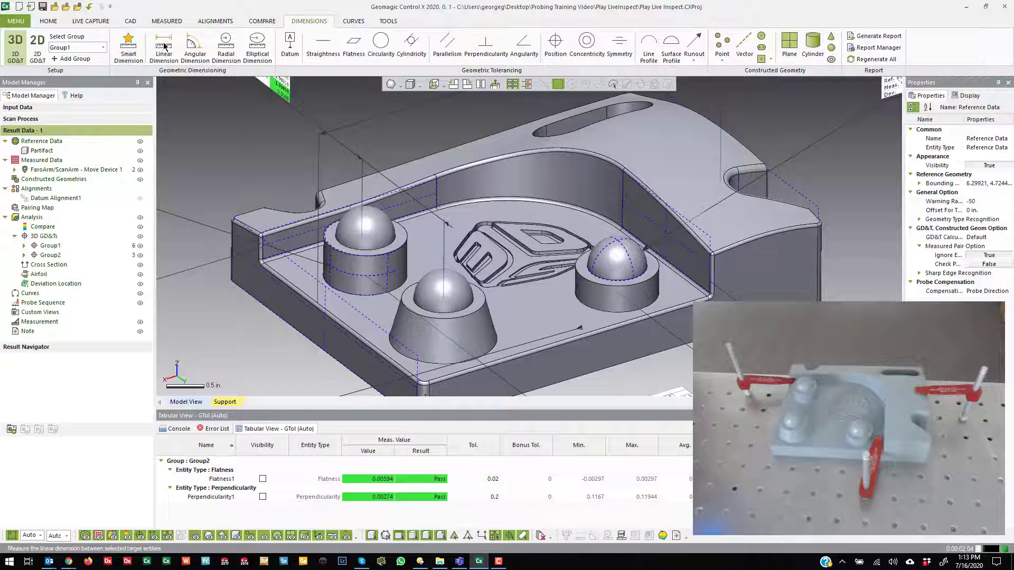
{"action": "left_click", "coordinate": [657, 220]}
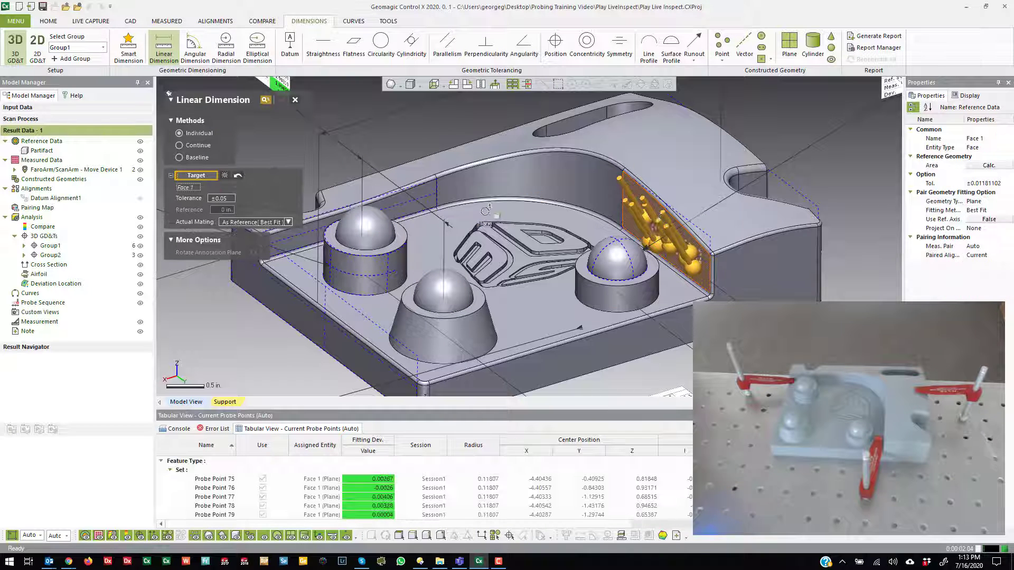
{"action": "left_click", "coordinate": [383, 210]}
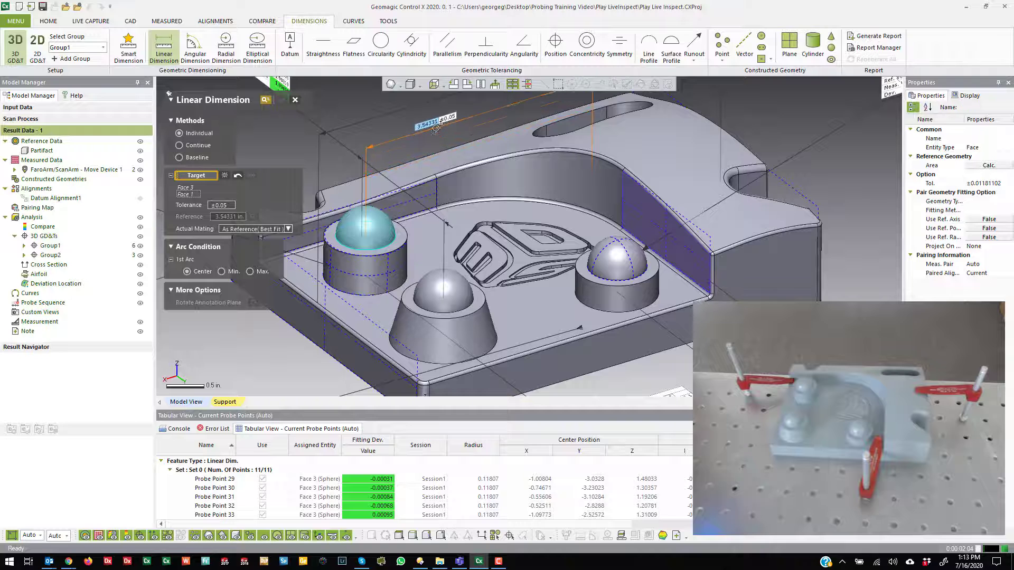
{"action": "scroll", "coordinate": [446, 129], "scroll_direction": "down", "scroll_amount": 3}
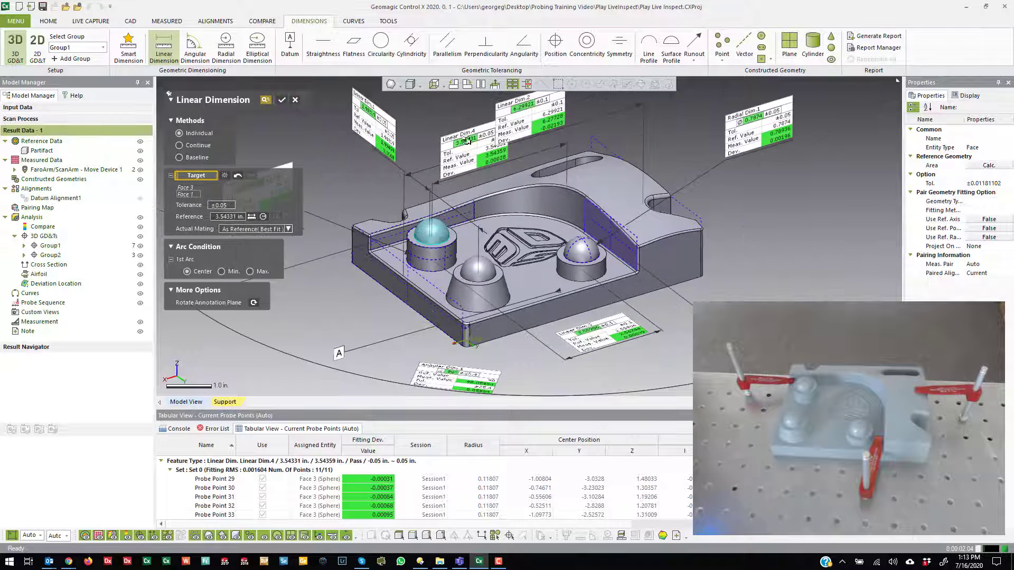
{"action": "left_click", "coordinate": [492, 156]}
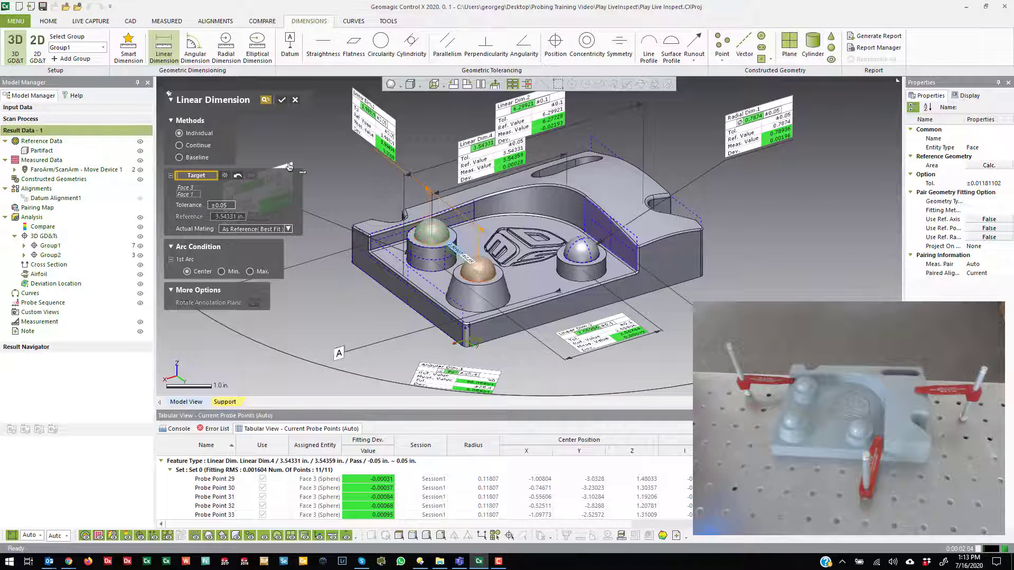
{"action": "left_click", "coordinate": [282, 100]}
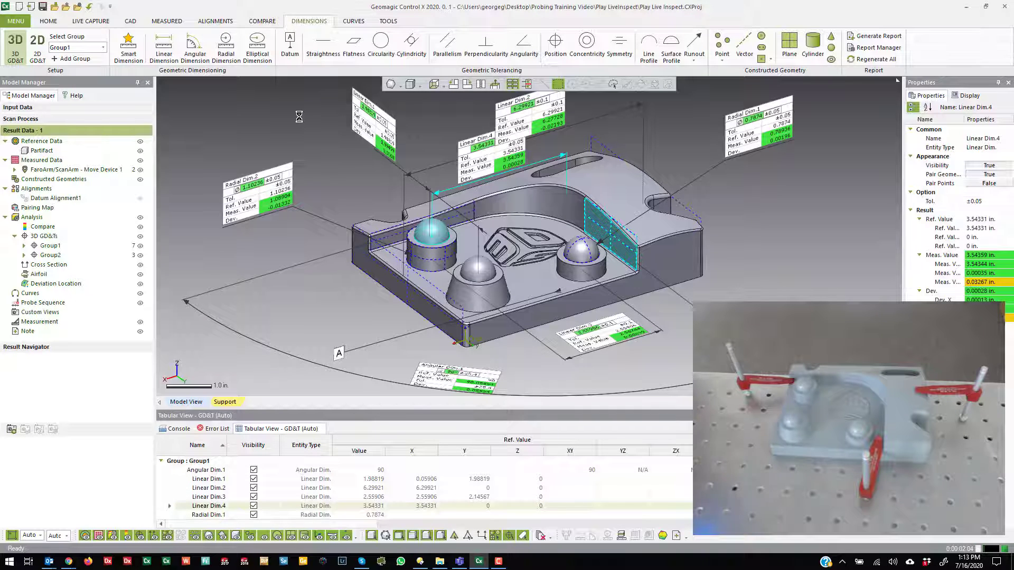
{"action": "scroll", "coordinate": [526, 297], "scroll_direction": "down", "scroll_amount": 2}
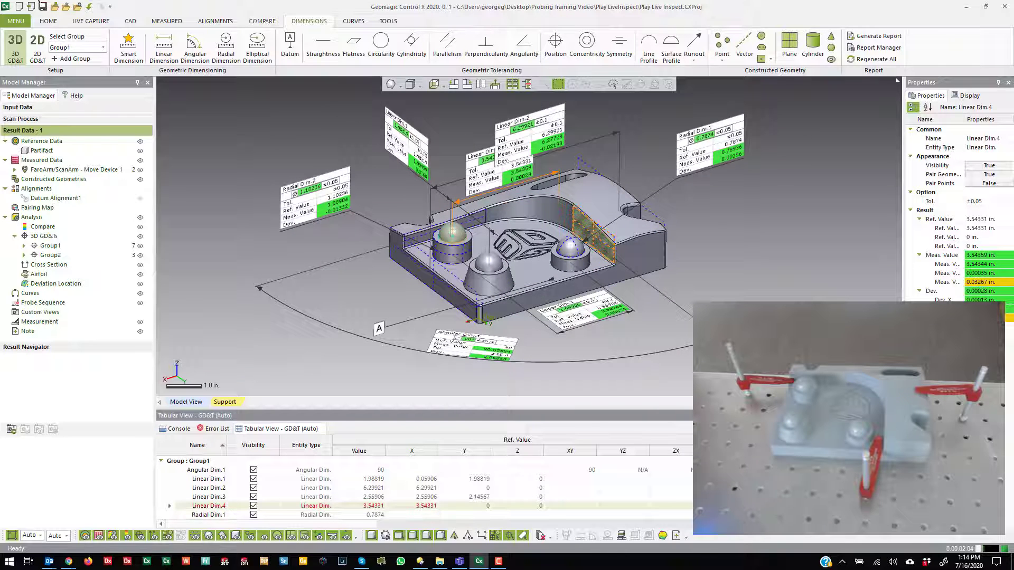
Bring up the live capture tools for the updated set of dimensions.
{"action": "left_click", "coordinate": [92, 23]}
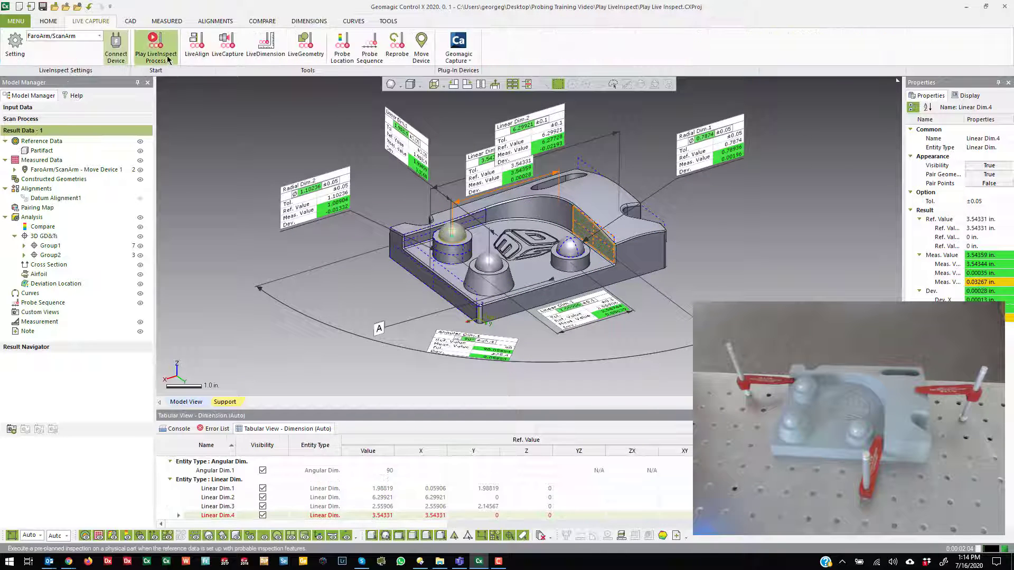